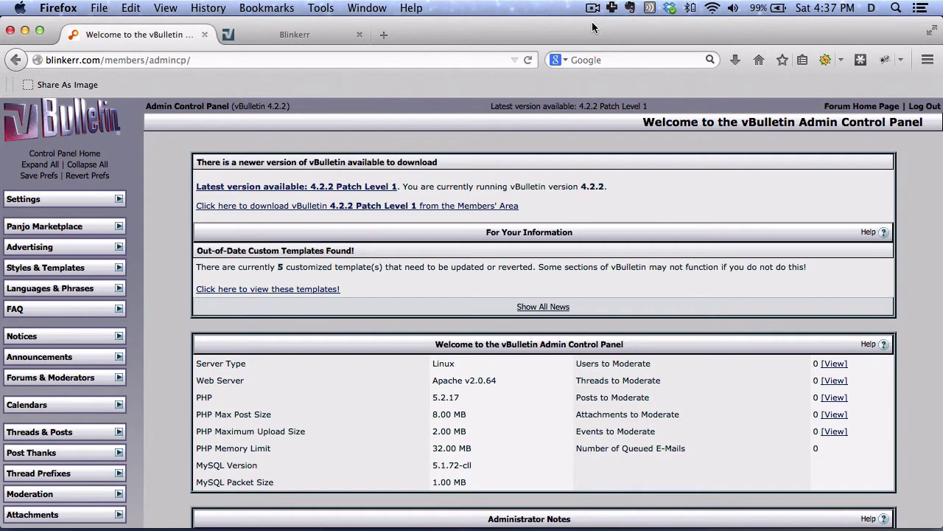
Review the forum sections on the public Blinkerr forum page, and return to the admin control panel's address
{"action": "left_click", "coordinate": [305, 33]}
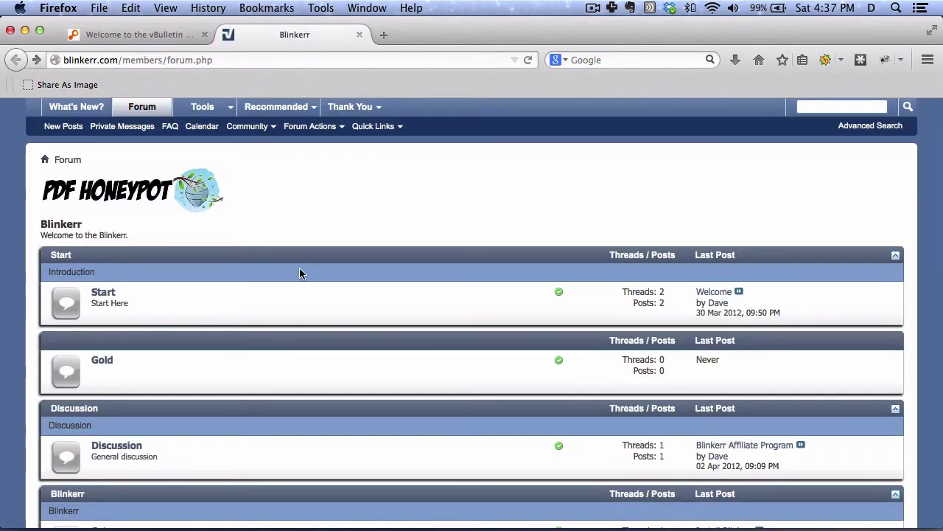
{"action": "scroll", "coordinate": [299, 273], "scroll_direction": "down", "scroll_amount": 2}
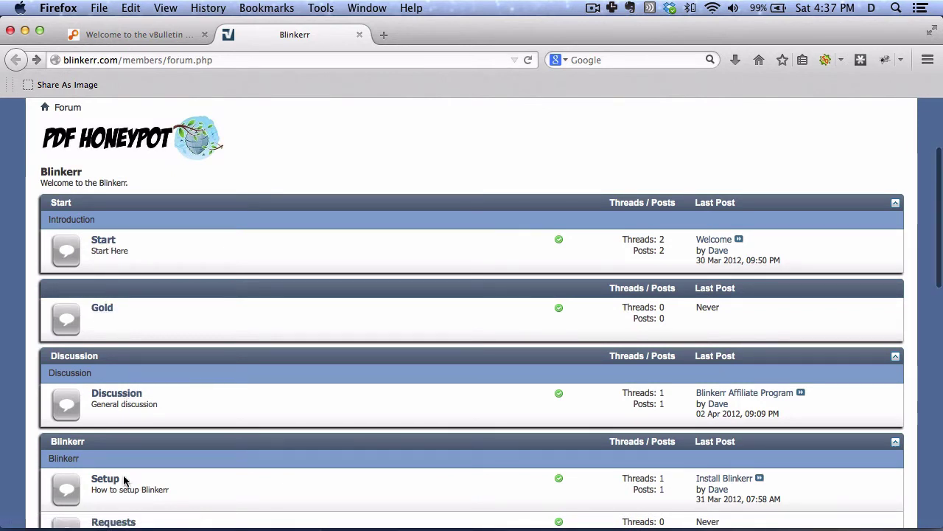
{"action": "left_click", "coordinate": [106, 33]}
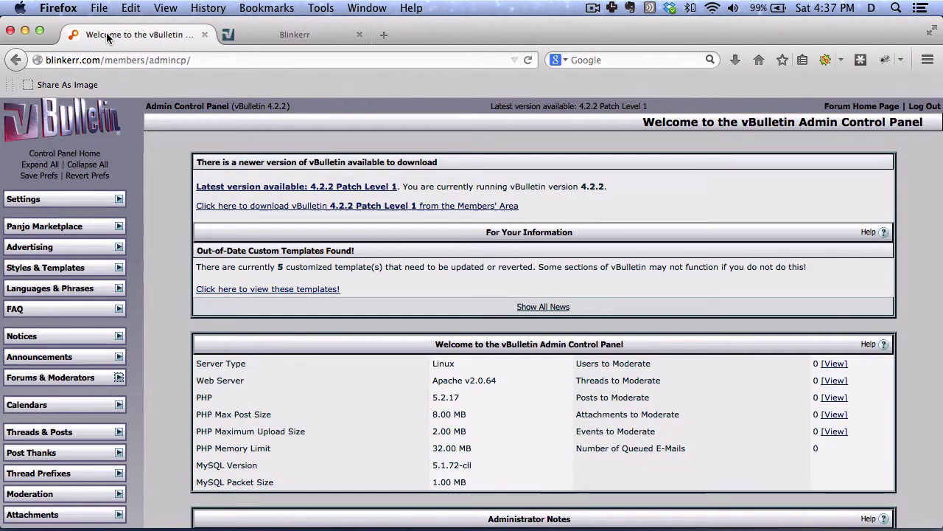
{"action": "double_click", "coordinate": [162, 60]}
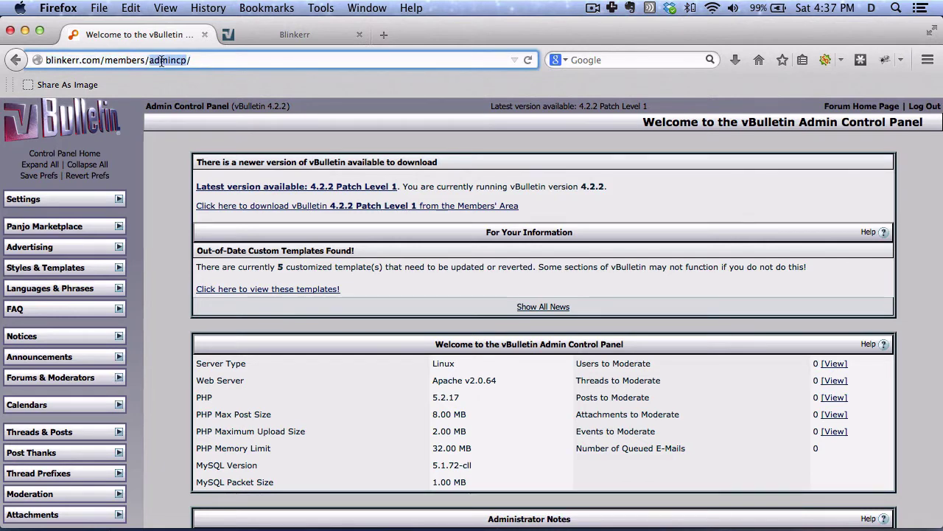
Open the Forum Manager in the admin control panel and compare its forum list with the public forum page
{"action": "left_click", "coordinate": [118, 377]}
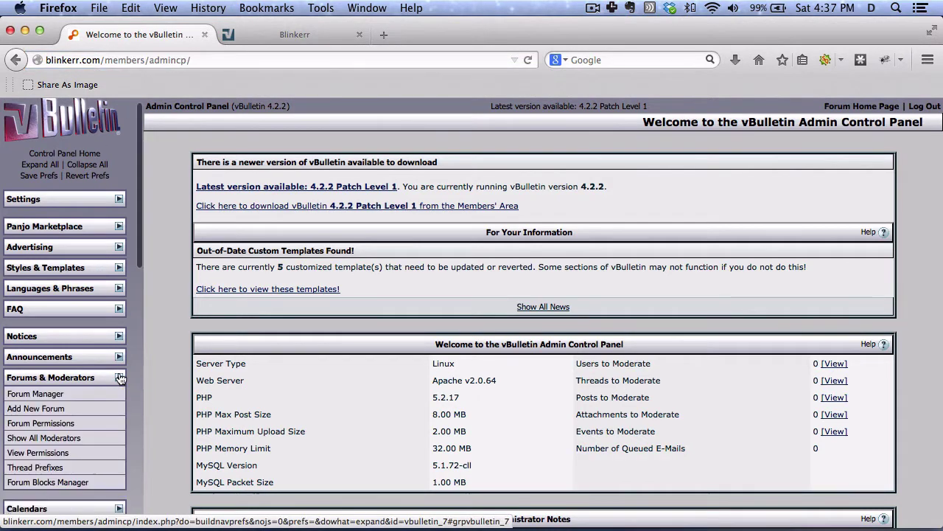
{"action": "left_click", "coordinate": [59, 395]}
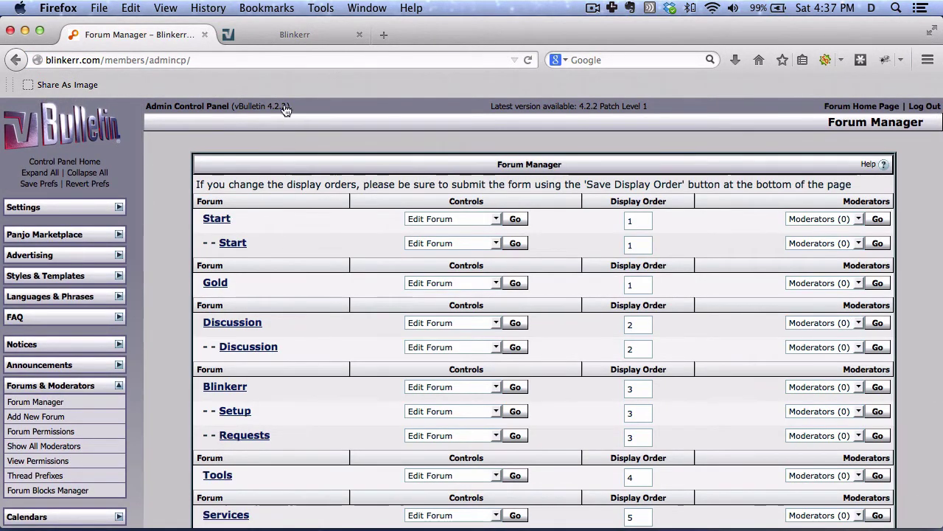
{"action": "left_click", "coordinate": [279, 38]}
{"action": "left_click", "coordinate": [155, 34]}
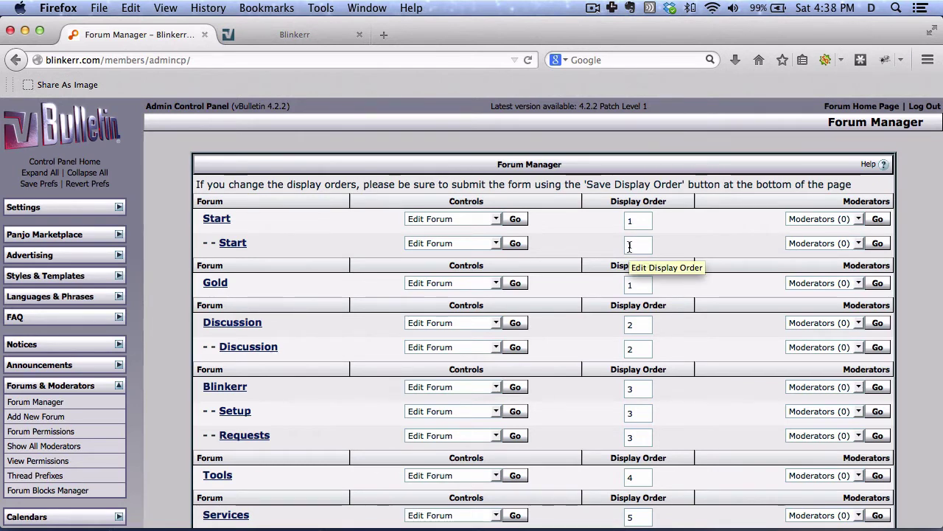
Start adding a new forum in the Forum Manager and title it Test
{"action": "scroll", "coordinate": [567, 306], "scroll_direction": "down", "scroll_amount": 5}
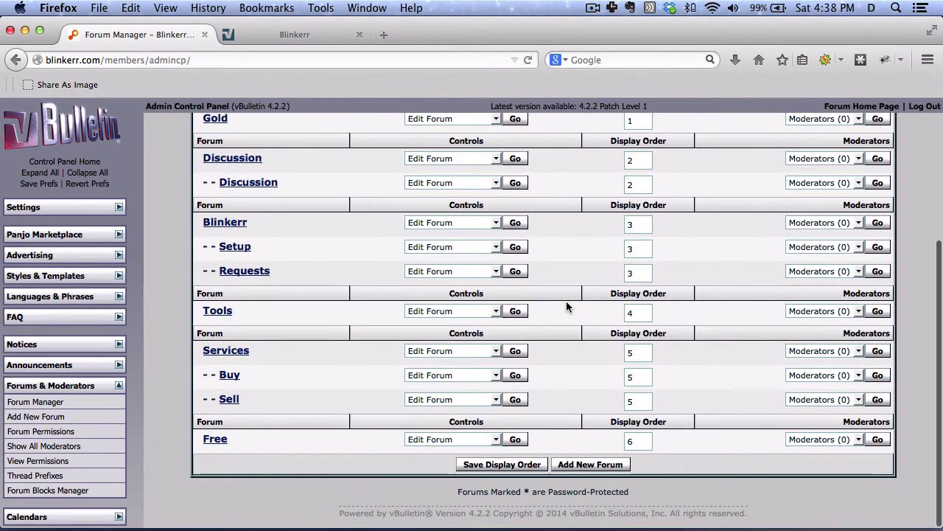
{"action": "left_click", "coordinate": [590, 464]}
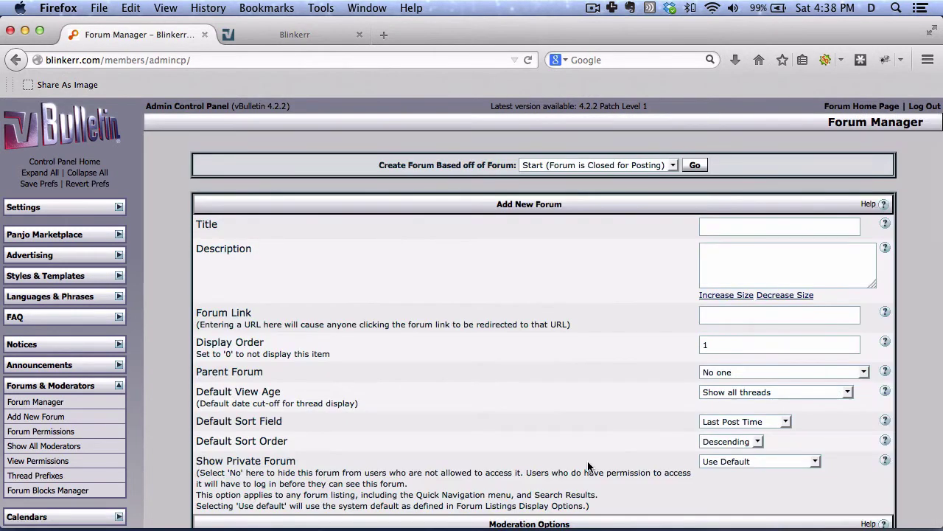
{"action": "left_click", "coordinate": [721, 231]}
{"action": "type", "text": "Test"}
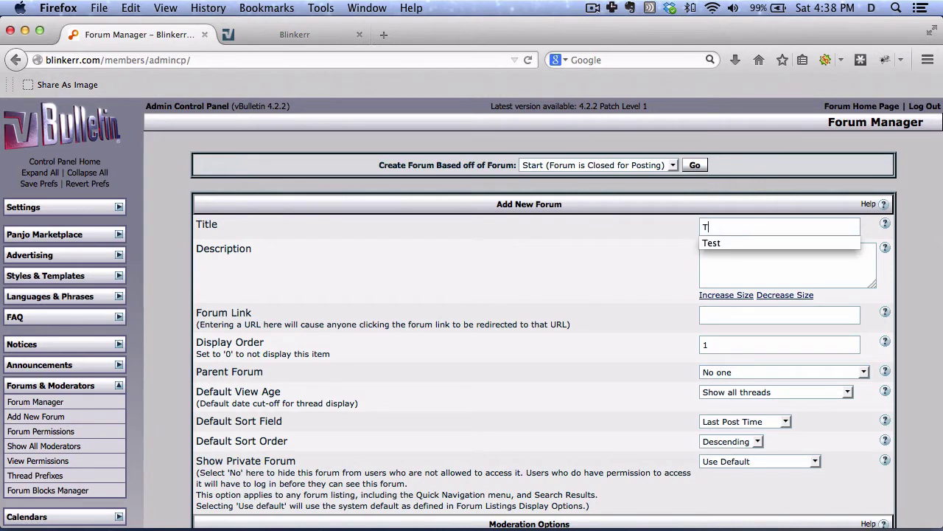
{"action": "left_click", "coordinate": [725, 243]}
Make the new Test forum a category by setting Act as Forum to No, and save it
{"action": "scroll", "coordinate": [680, 248], "scroll_direction": "down", "scroll_amount": 3}
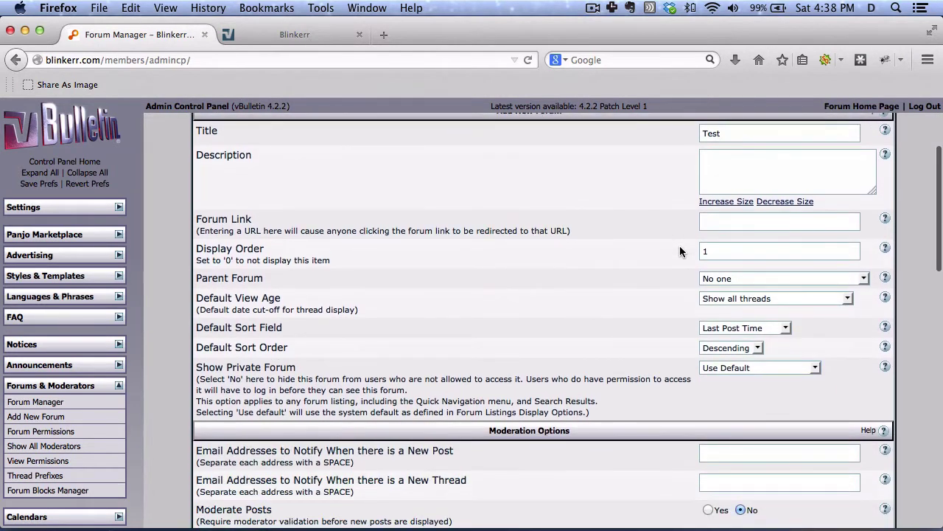
{"action": "scroll", "coordinate": [680, 251], "scroll_direction": "down", "scroll_amount": 1}
{"action": "scroll", "coordinate": [680, 252], "scroll_direction": "down", "scroll_amount": 1}
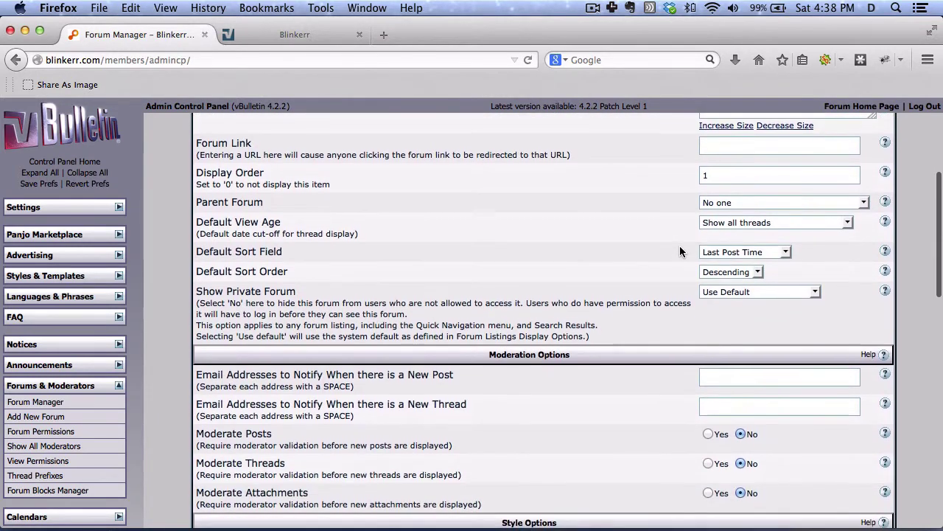
{"action": "scroll", "coordinate": [674, 251], "scroll_direction": "down", "scroll_amount": 10}
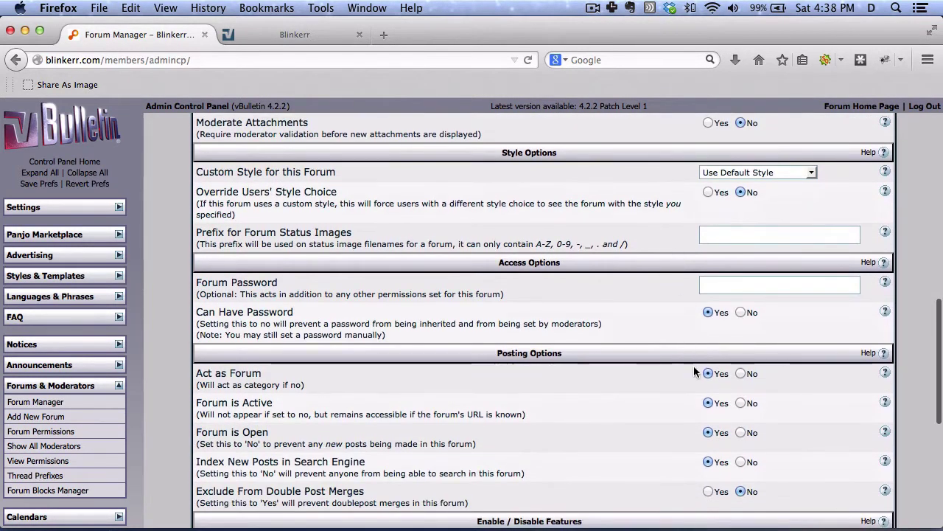
{"action": "left_click", "coordinate": [741, 373]}
{"action": "scroll", "coordinate": [632, 405], "scroll_direction": "down", "scroll_amount": 8}
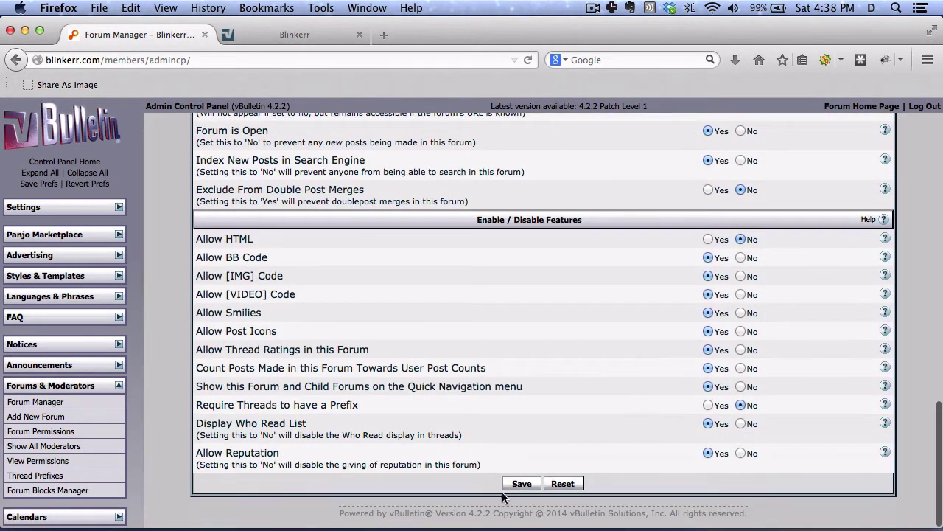
{"action": "left_click", "coordinate": [516, 485]}
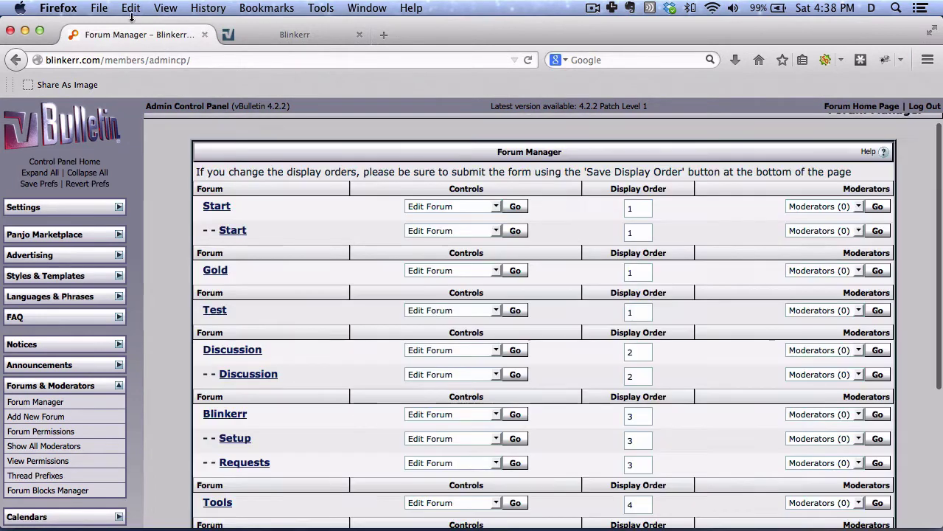
Reload the public Blinkerr forum page, open the Test category to check it, and go back to the forum list
{"action": "left_click", "coordinate": [272, 35]}
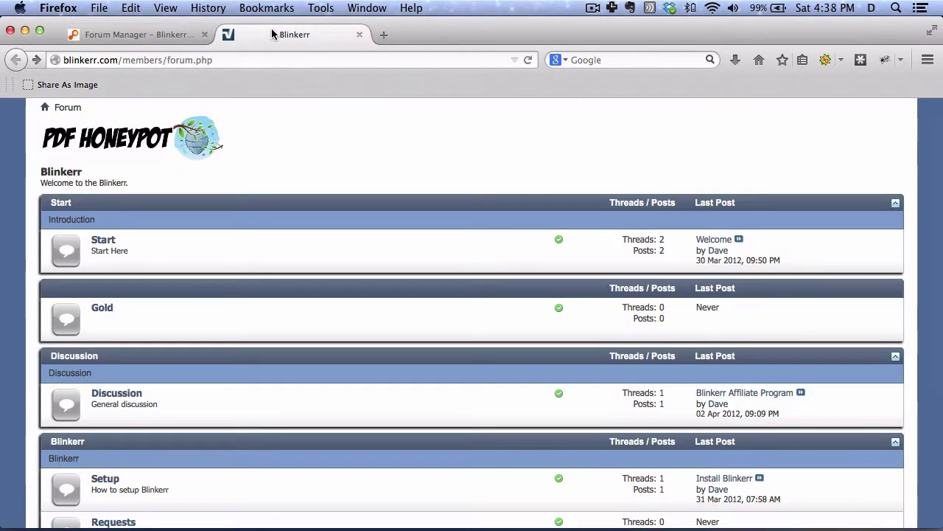
{"action": "key", "text": "super+r"}
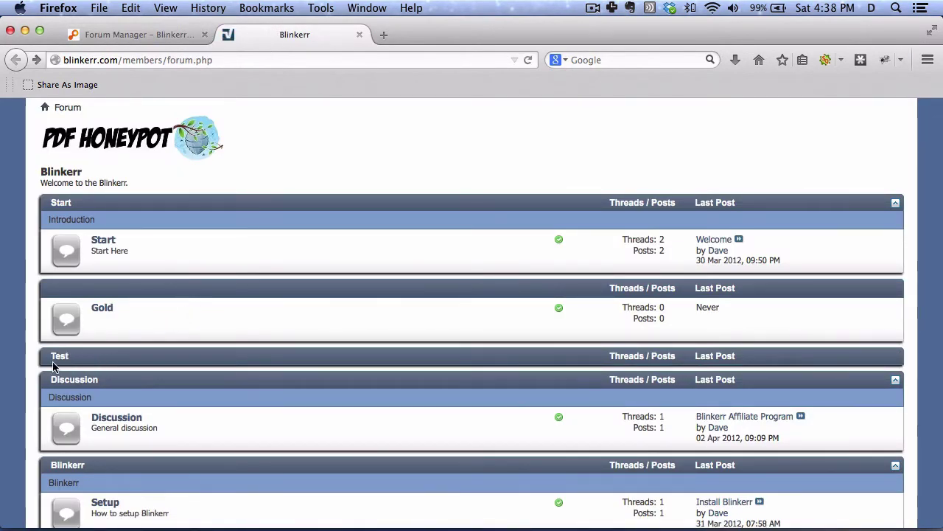
{"action": "left_click", "coordinate": [59, 356]}
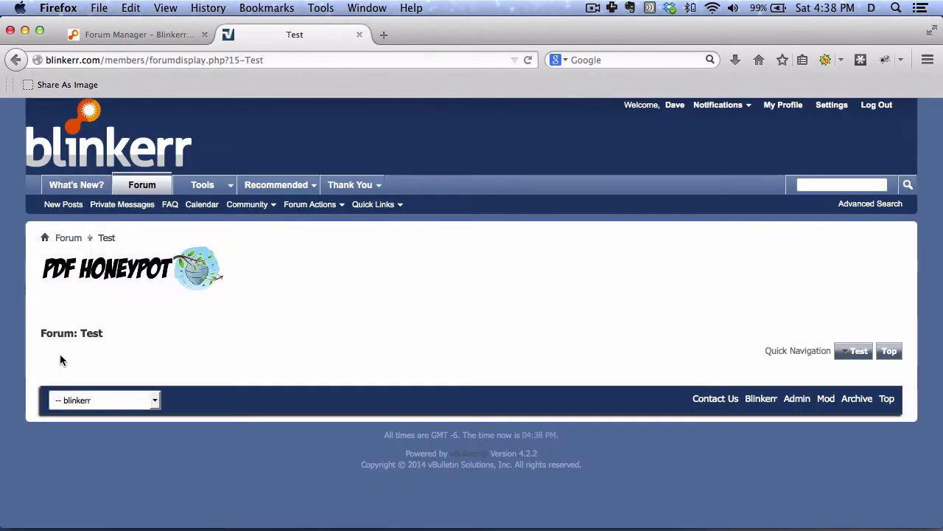
{"action": "left_click", "coordinate": [15, 62]}
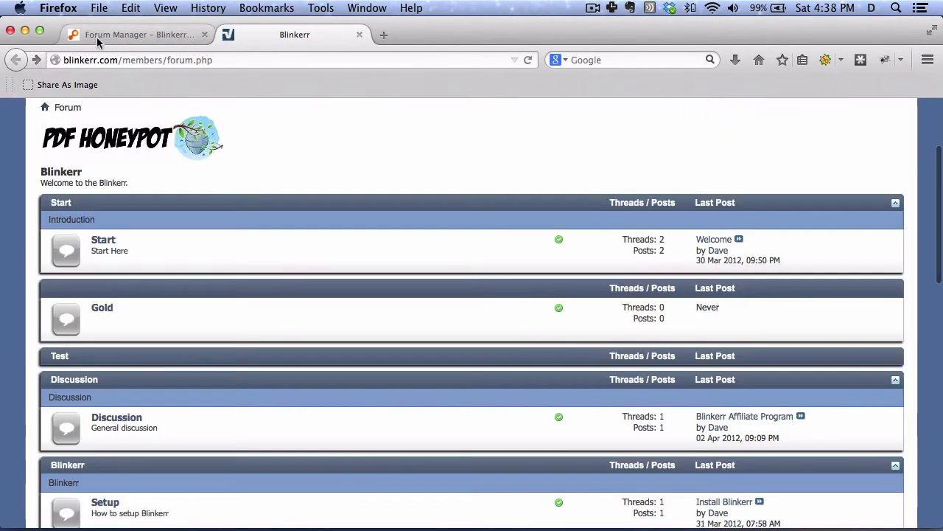
Start another new forum in the Forum Manager, titled Testing, with the description "A testing forum for VBulletin"
{"action": "left_click", "coordinate": [103, 36]}
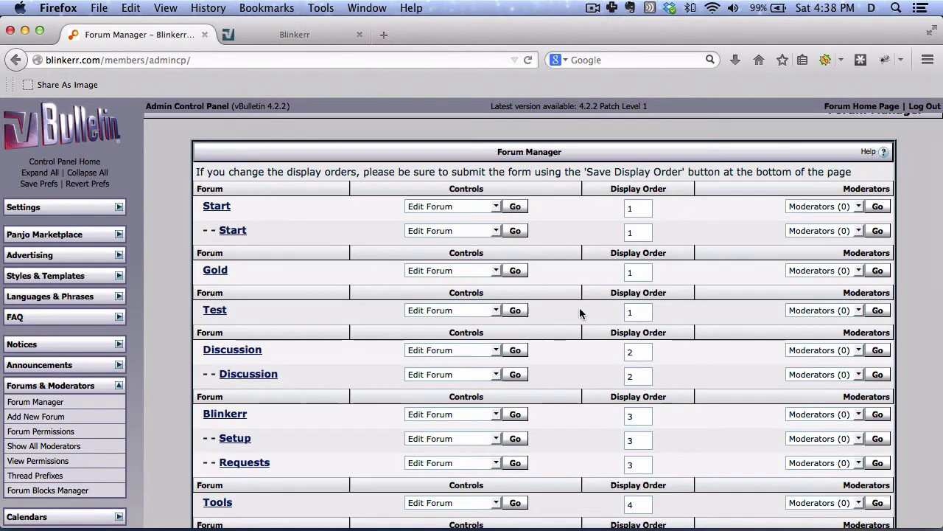
{"action": "scroll", "coordinate": [372, 326], "scroll_direction": "down", "scroll_amount": 5}
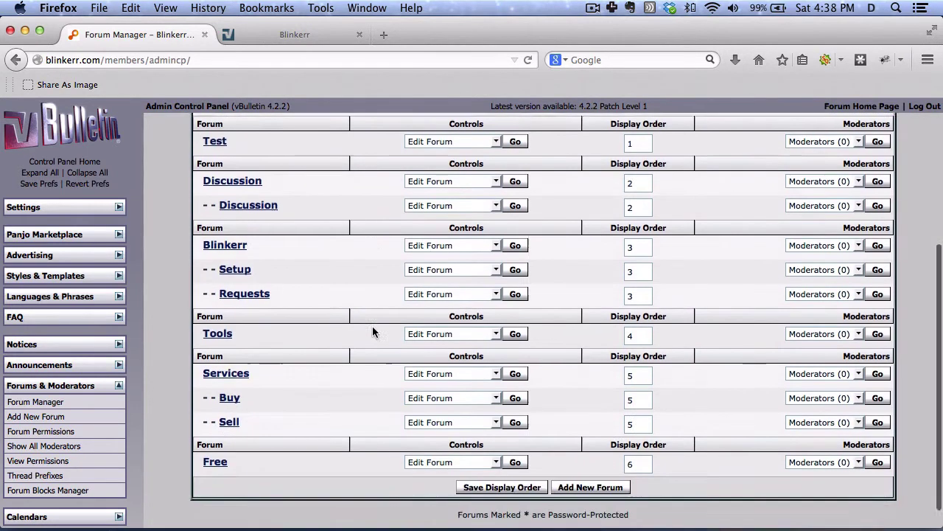
{"action": "left_click", "coordinate": [578, 466]}
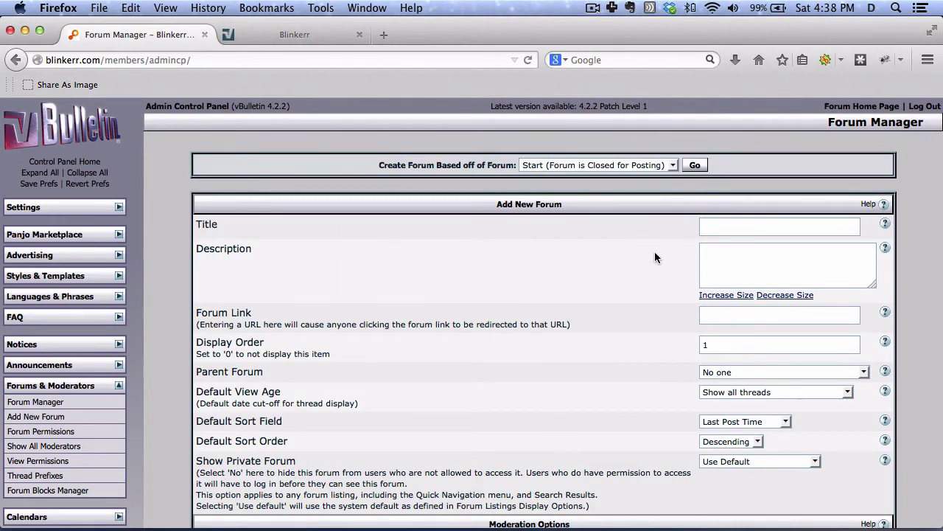
{"action": "left_click", "coordinate": [709, 226]}
{"action": "type", "text": "Te"}
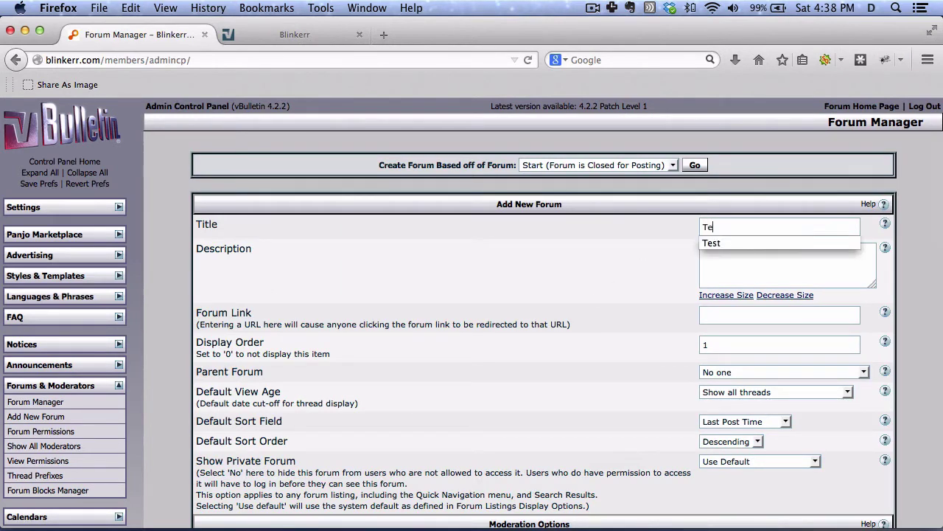
{"action": "type", "text": "sting"}
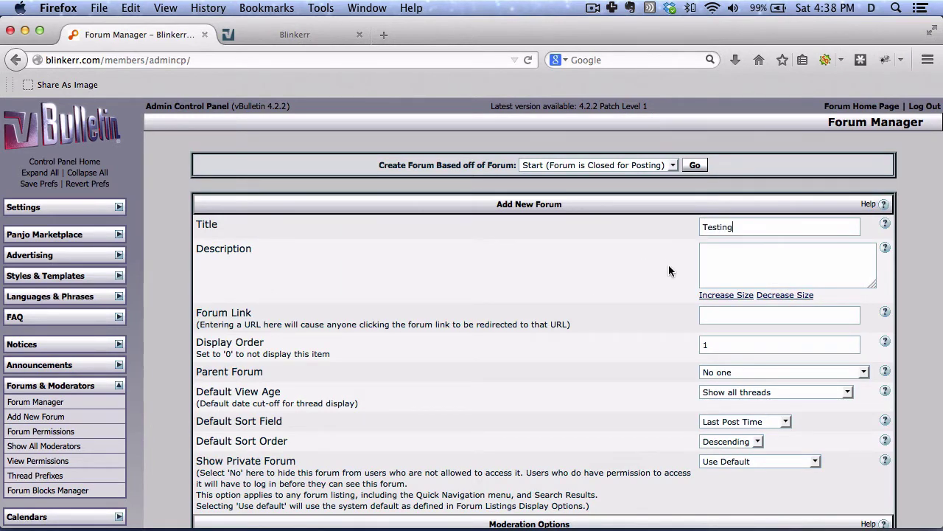
{"action": "scroll", "coordinate": [737, 254], "scroll_direction": "down", "scroll_amount": 1}
{"action": "left_click", "coordinate": [737, 253]}
{"action": "type", "text": "A testing forum for VBulletin"}
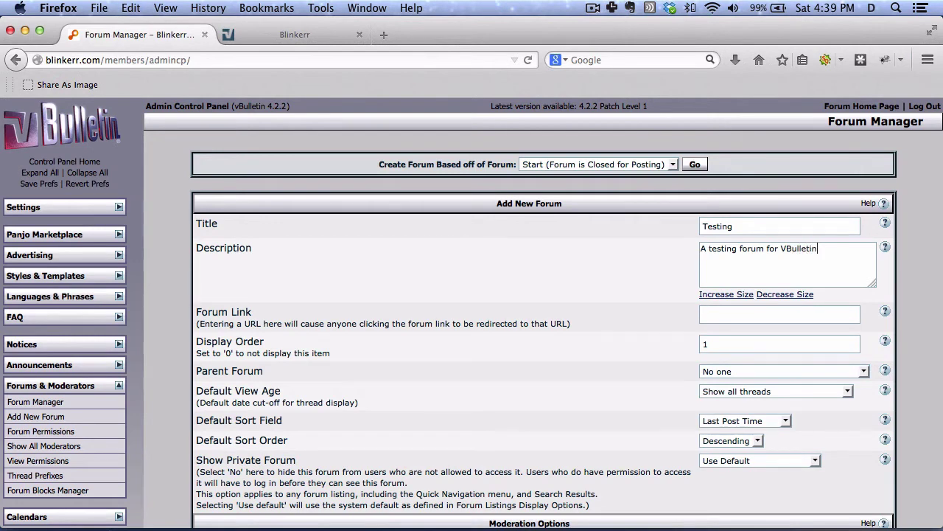
Set the Testing forum's parent forum to Test and save the new forum
{"action": "scroll", "coordinate": [687, 343], "scroll_direction": "down", "scroll_amount": 10}
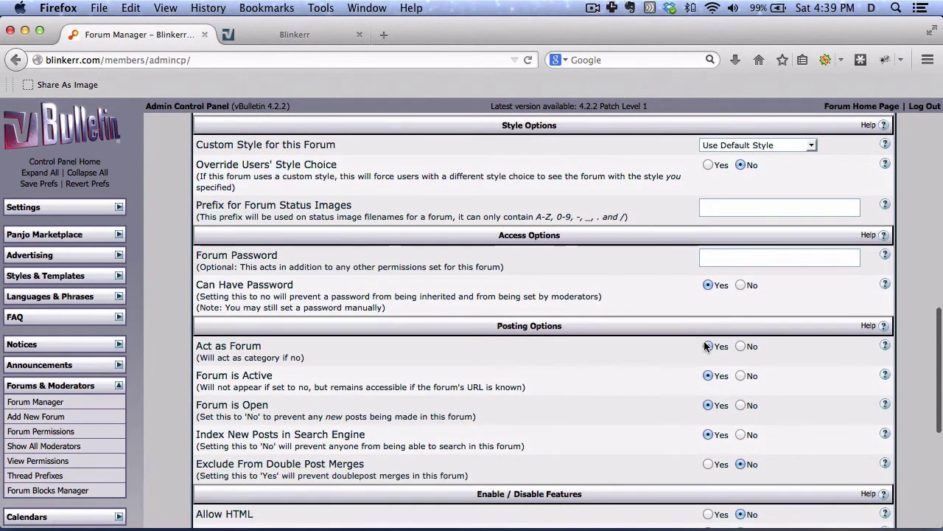
{"action": "scroll", "coordinate": [705, 346], "scroll_direction": "up", "scroll_amount": 10}
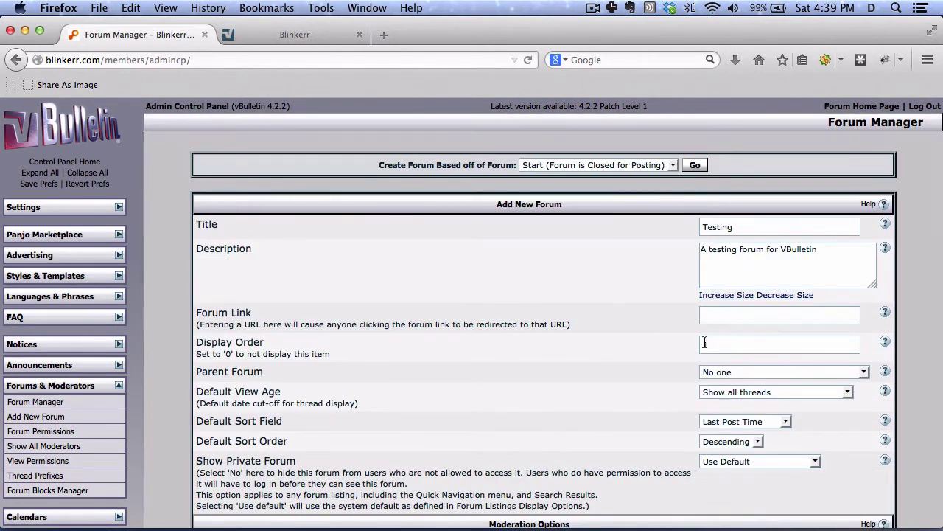
{"action": "left_click", "coordinate": [717, 373]}
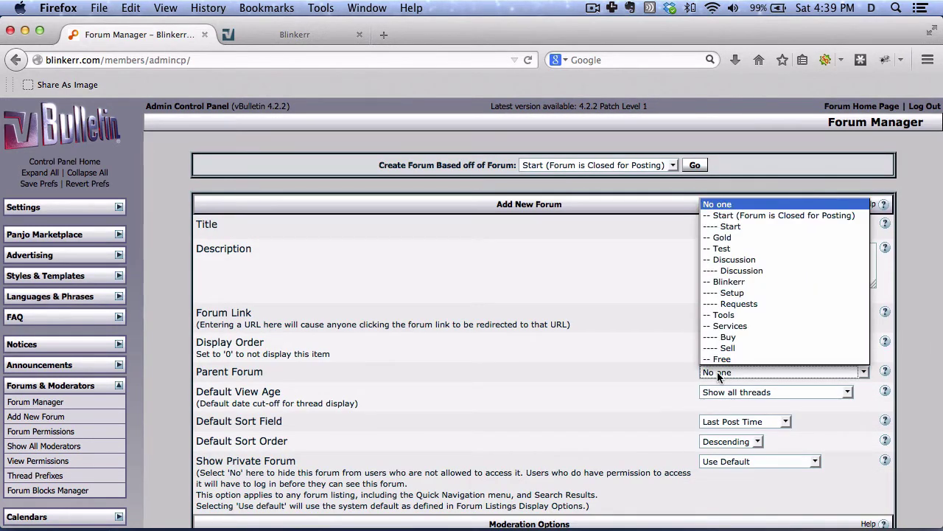
{"action": "left_click", "coordinate": [718, 248]}
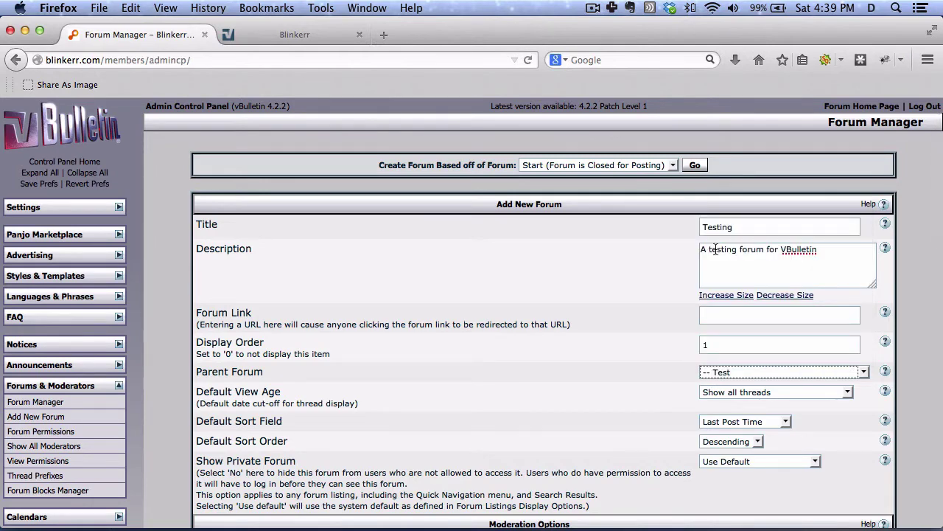
{"action": "scroll", "coordinate": [677, 344], "scroll_direction": "down", "scroll_amount": 15}
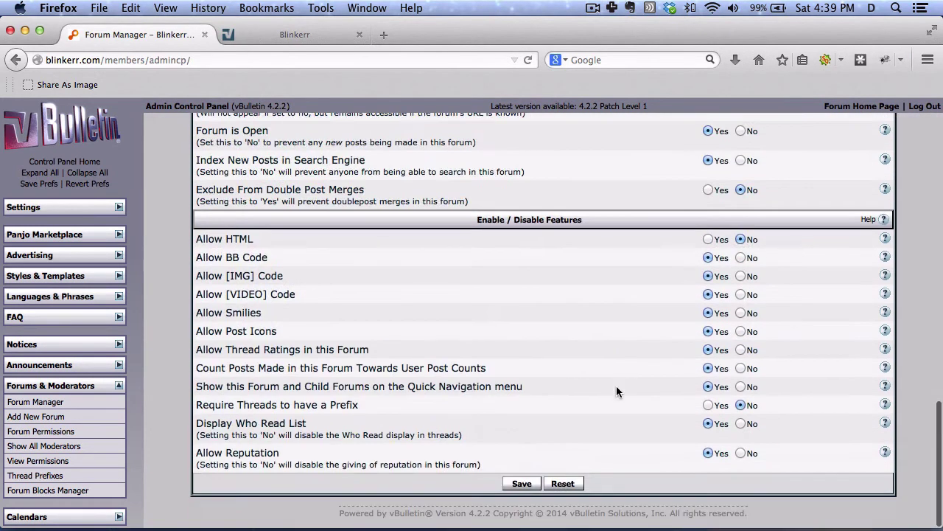
{"action": "left_click", "coordinate": [525, 482]}
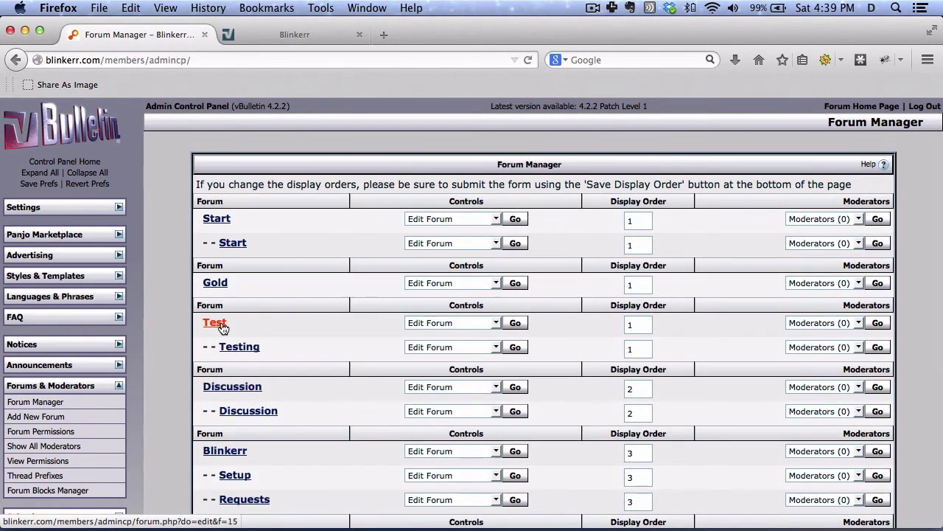
Reload the public forum page to check the Testing forum under Test, and return to the Forum Manager list
{"action": "left_click", "coordinate": [248, 37]}
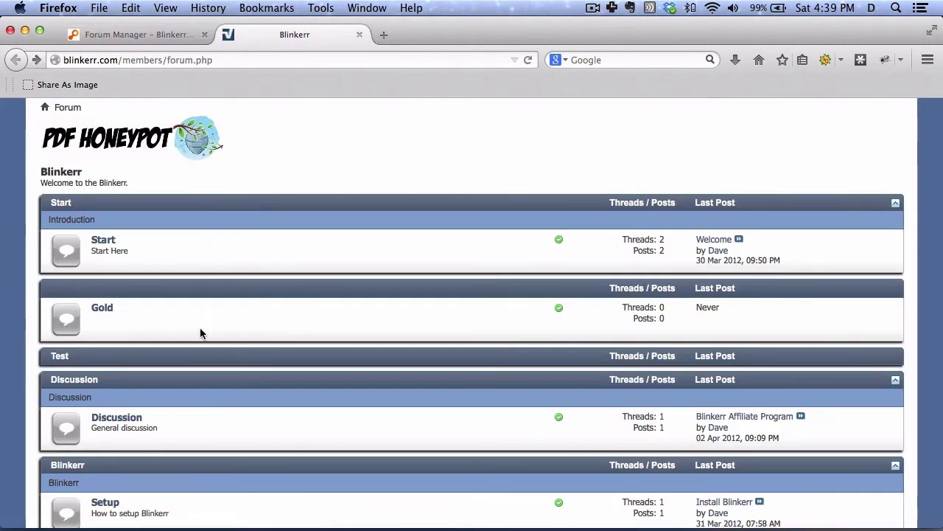
{"action": "key", "text": "super+r"}
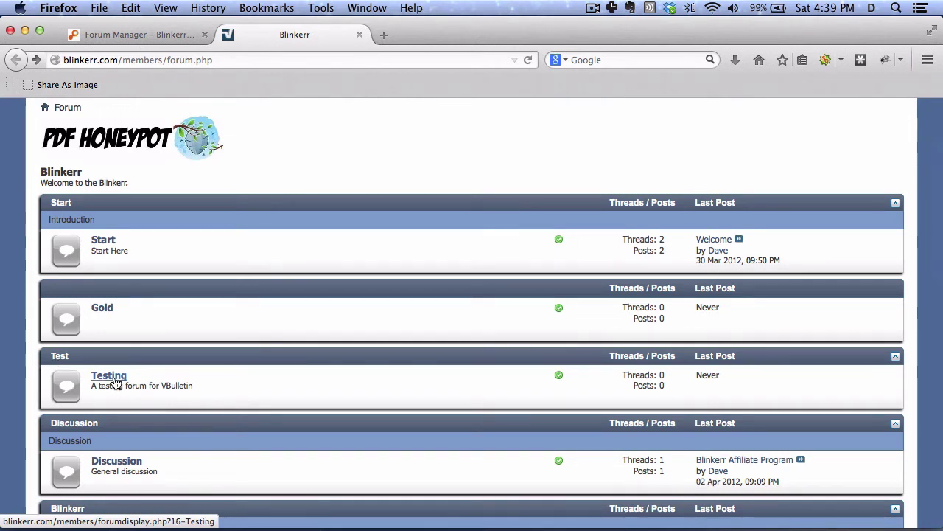
{"action": "left_click", "coordinate": [134, 36]}
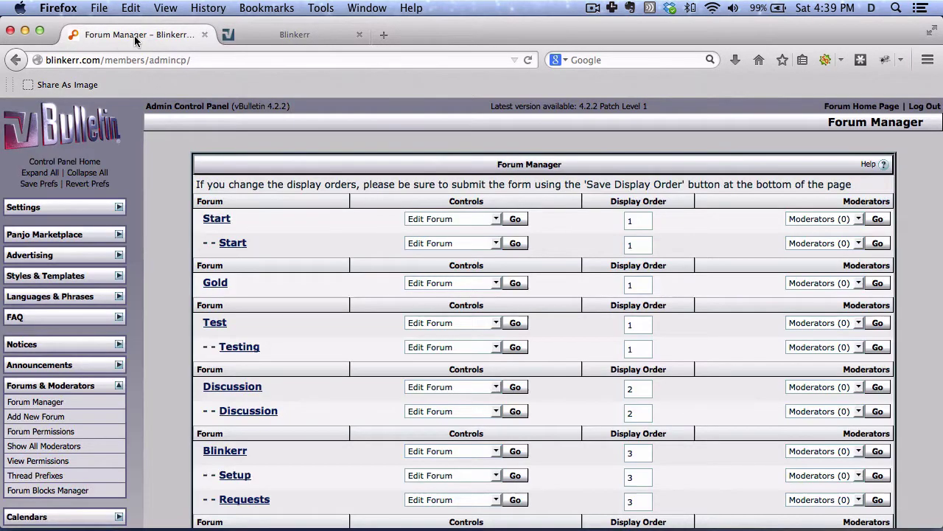
{"action": "scroll", "coordinate": [704, 508], "scroll_direction": "down", "scroll_amount": 6}
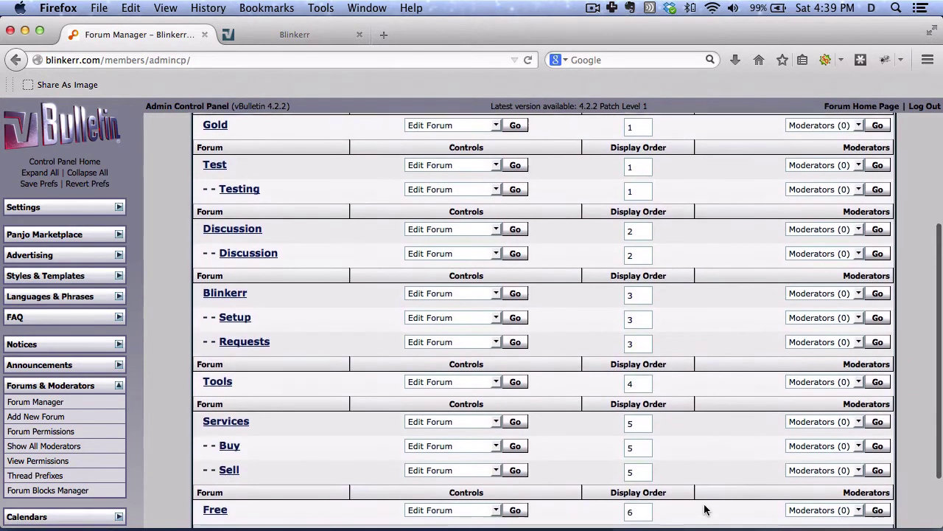
Set the display order of both the Test category and its Testing forum to 7 and save the display order
{"action": "scroll", "coordinate": [647, 444], "scroll_direction": "up", "scroll_amount": 5}
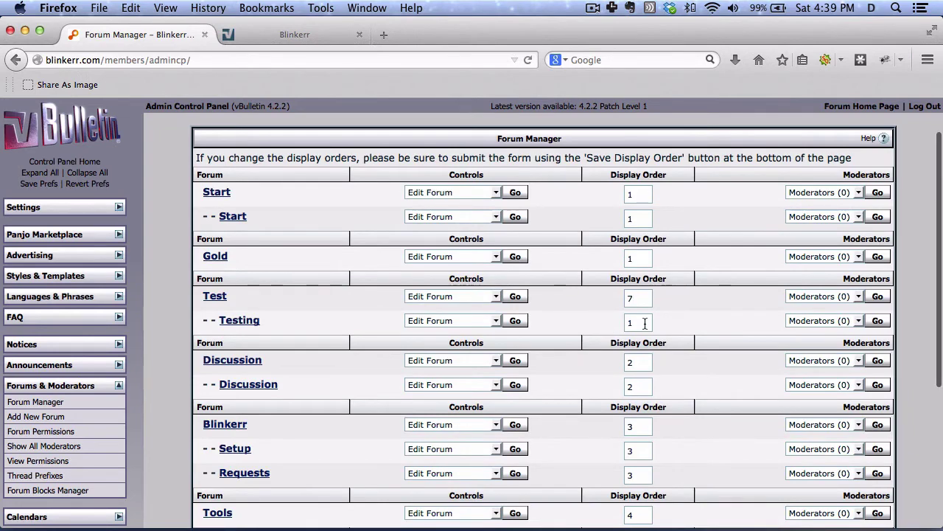
{"action": "key", "text": "Return"}
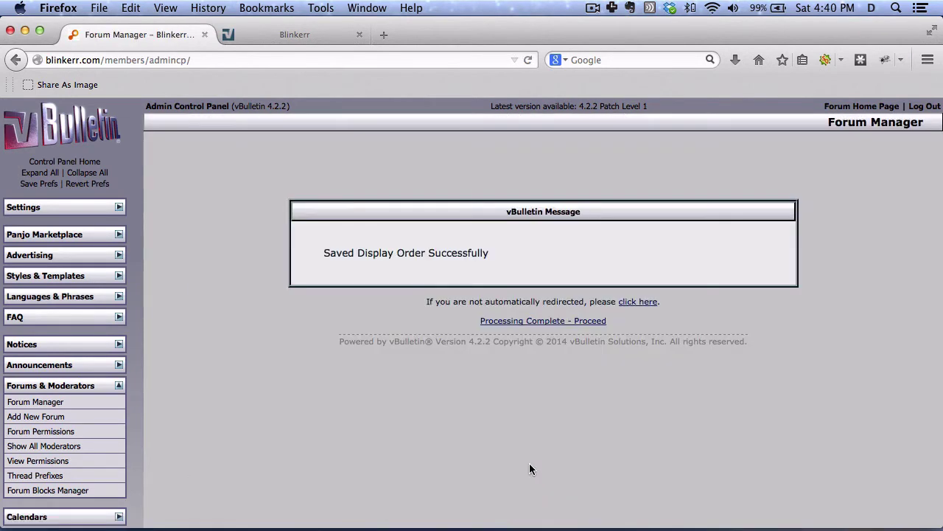
{"action": "scroll", "coordinate": [529, 462], "scroll_direction": "down", "scroll_amount": 5}
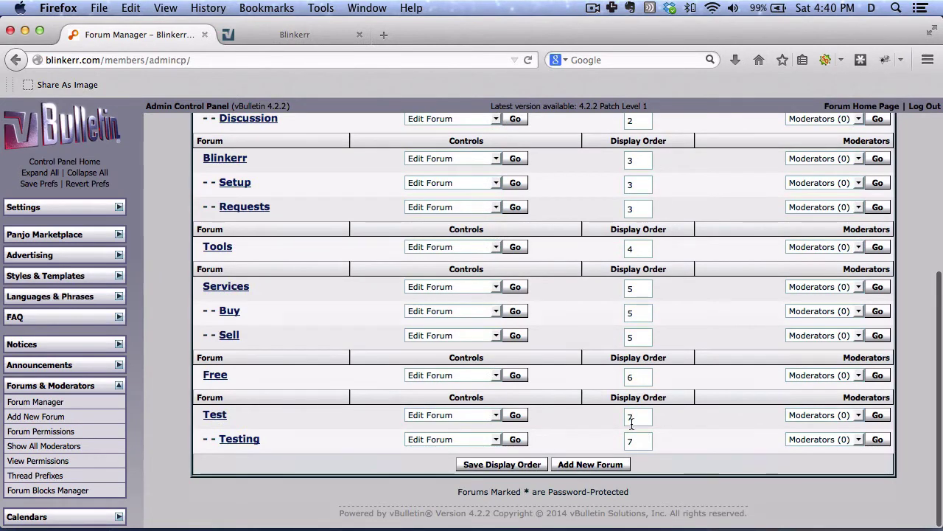
Reload the public Blinkerr forum page and check where the Test category and its Testing forum are placed
{"action": "left_click", "coordinate": [272, 35]}
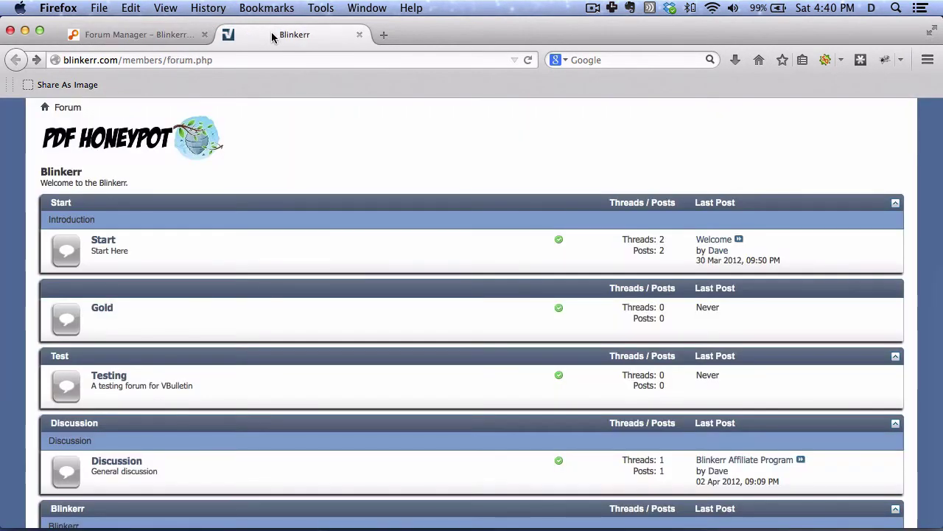
{"action": "scroll", "coordinate": [313, 155], "scroll_direction": "down", "scroll_amount": 8}
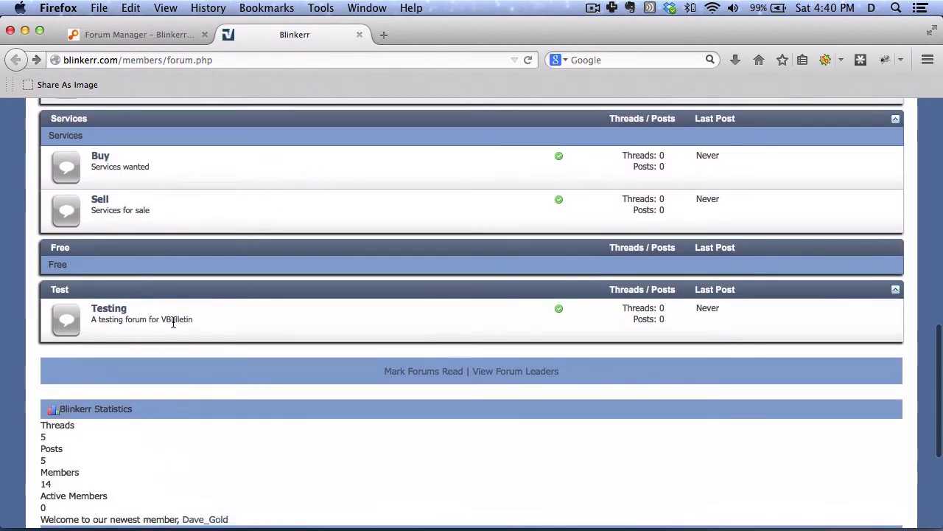
{"action": "scroll", "coordinate": [110, 316], "scroll_direction": "up", "scroll_amount": 1}
Open the Testing forum and start a new thread titled "Test Thread"
{"action": "left_click", "coordinate": [108, 316]}
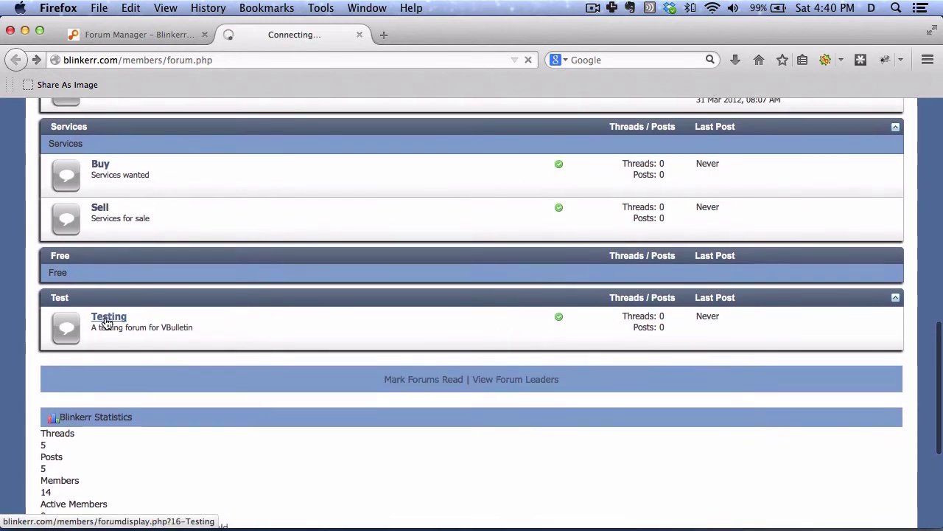
{"action": "scroll", "coordinate": [105, 316], "scroll_direction": "down", "scroll_amount": 1}
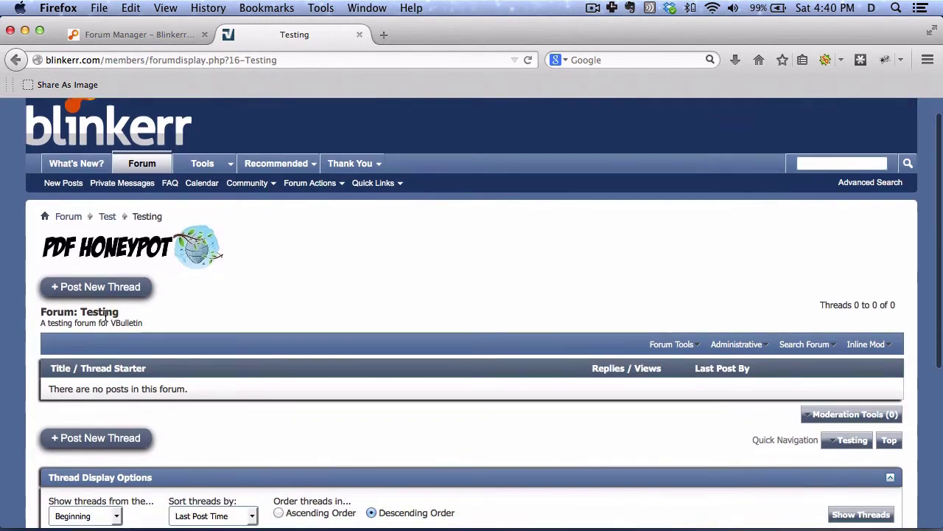
{"action": "left_click", "coordinate": [107, 288]}
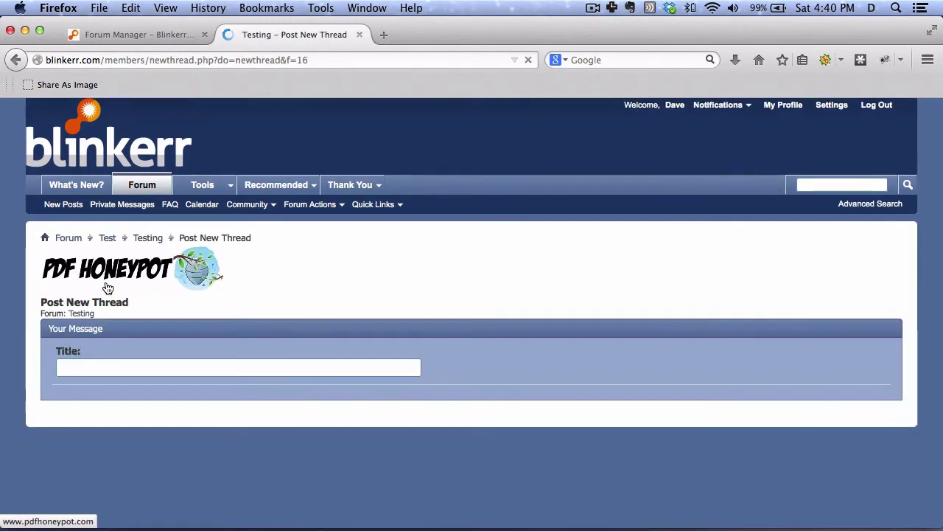
{"action": "left_click", "coordinate": [101, 369]}
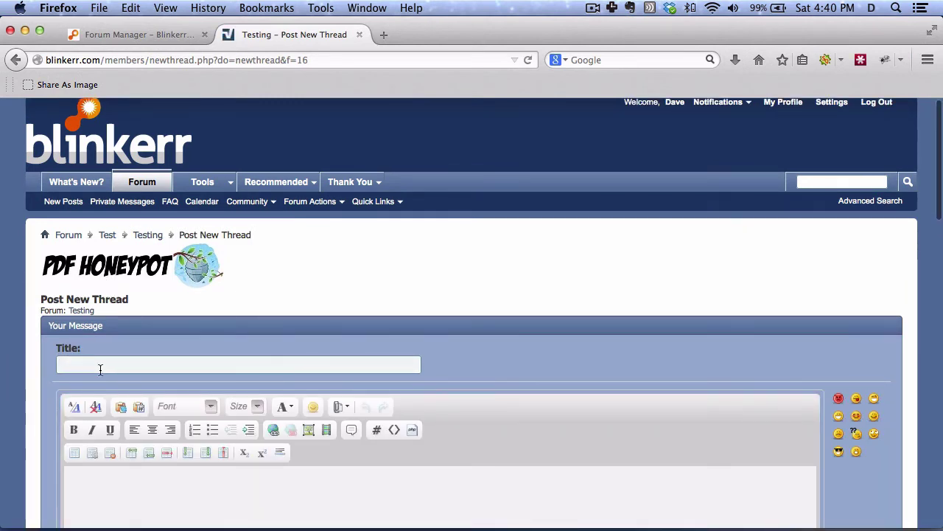
{"action": "type", "text": "Test Thread"}
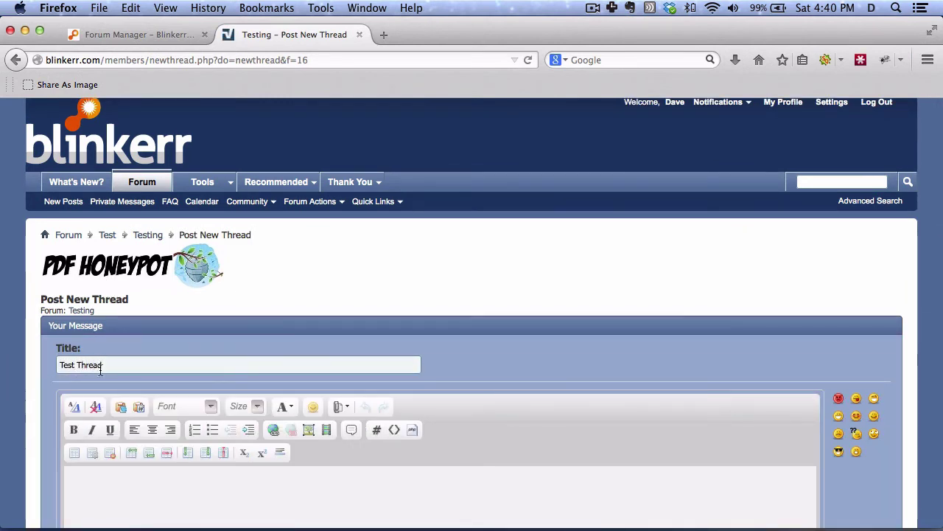
Open youtube.com in a new browser tab and open the video "Elders React to Epic Rap Battles of History"
{"action": "scroll", "coordinate": [148, 392], "scroll_direction": "down", "scroll_amount": 4}
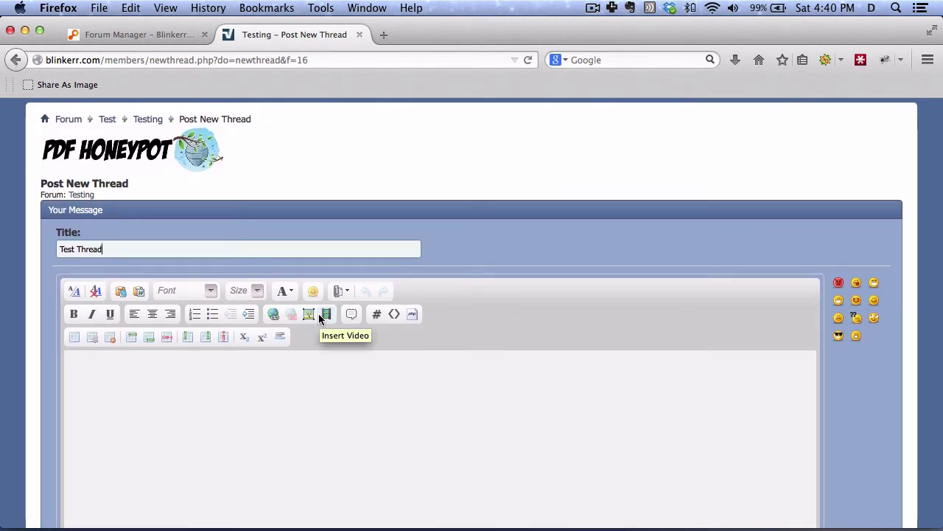
{"action": "left_click", "coordinate": [381, 37]}
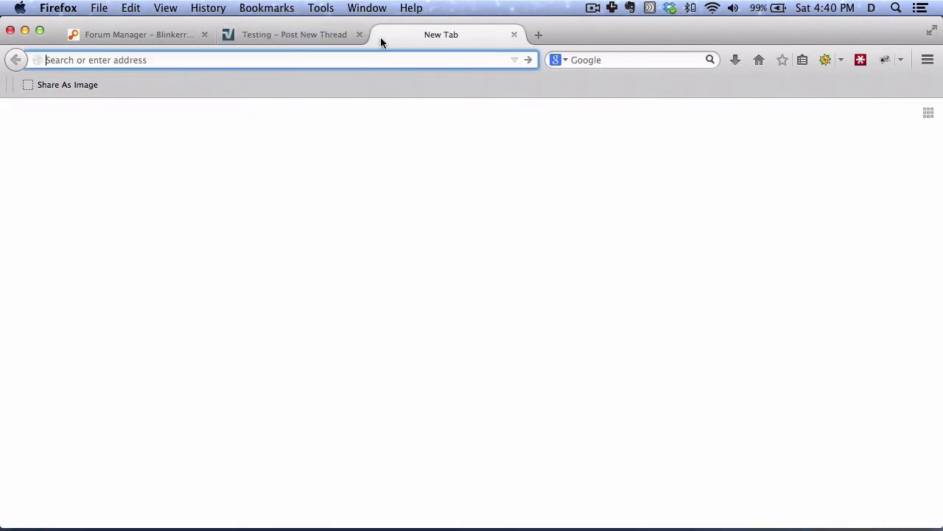
{"action": "type", "text": "youtube.com"}
{"action": "key", "text": "Return"}
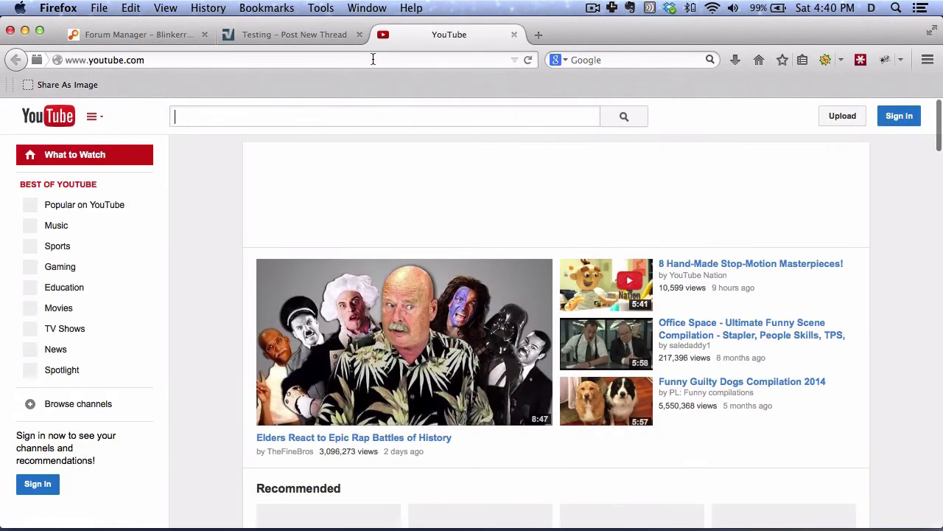
{"action": "scroll", "coordinate": [384, 303], "scroll_direction": "down", "scroll_amount": 4}
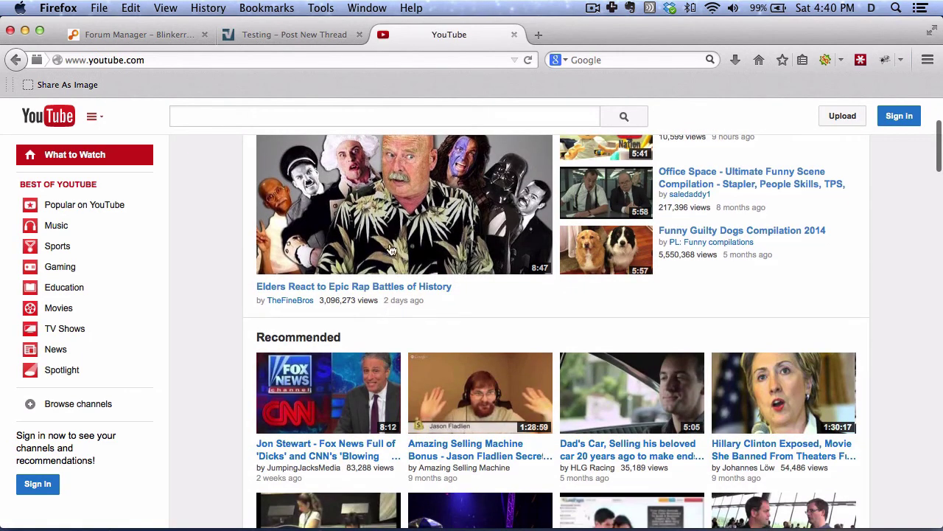
{"action": "left_click", "coordinate": [394, 207]}
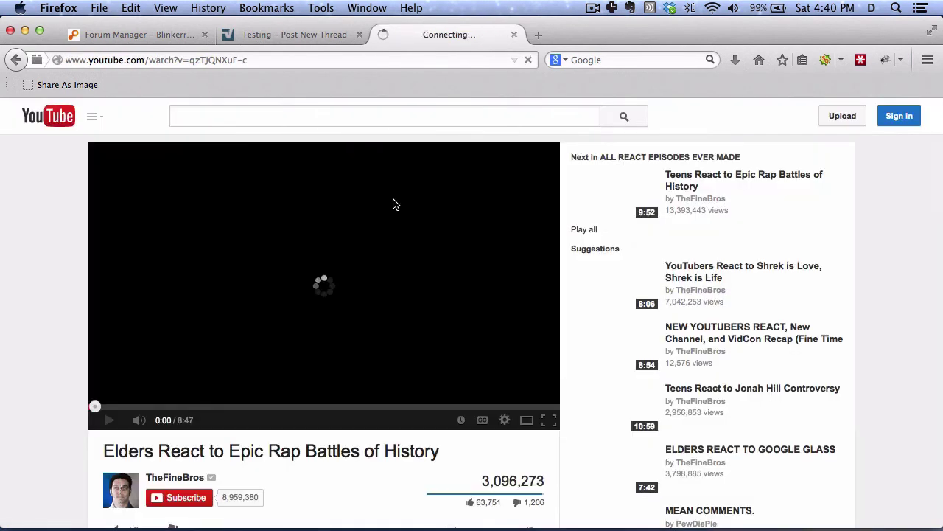
Copy the YouTube video's web address and pause its playback
{"action": "left_click", "coordinate": [171, 59]}
{"action": "key", "text": "super+c"}
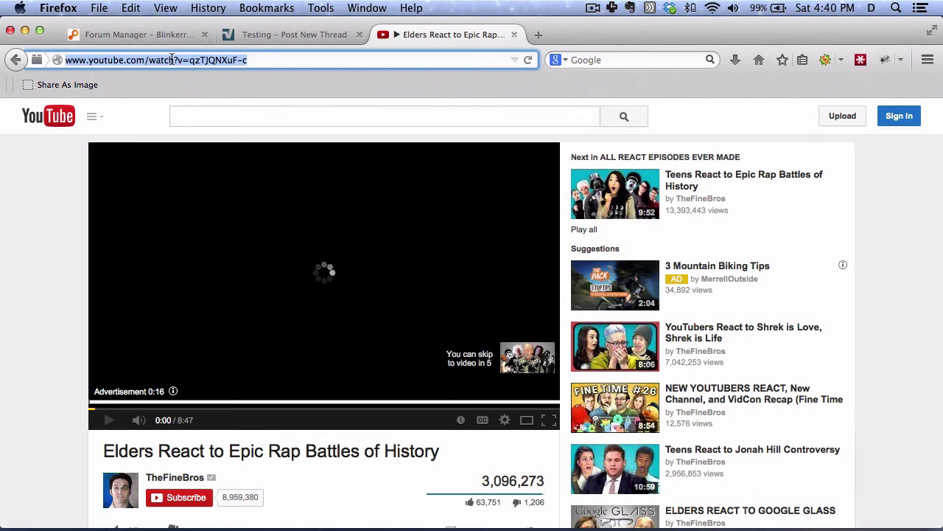
{"action": "left_click", "coordinate": [109, 420]}
Return to the new thread form and insert the copied YouTube address into the message as a video clip
{"action": "left_click", "coordinate": [282, 27]}
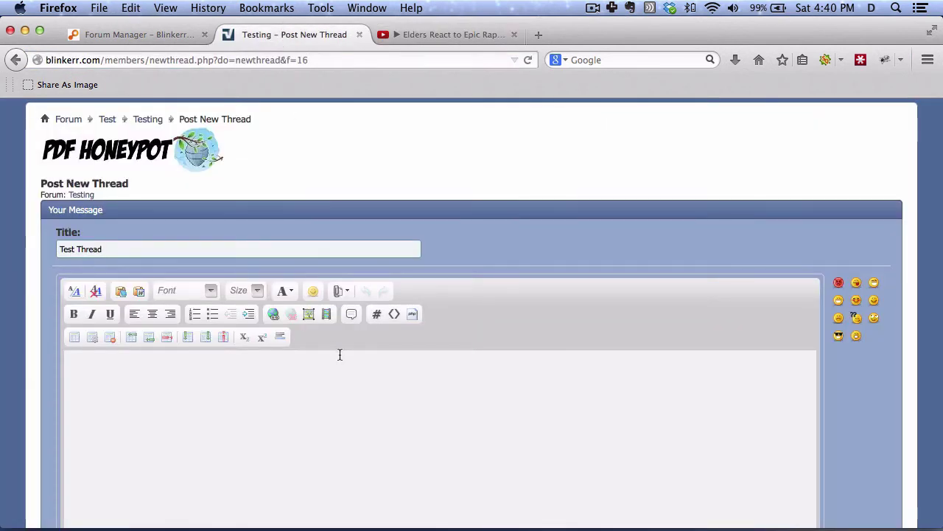
{"action": "left_click", "coordinate": [325, 315]}
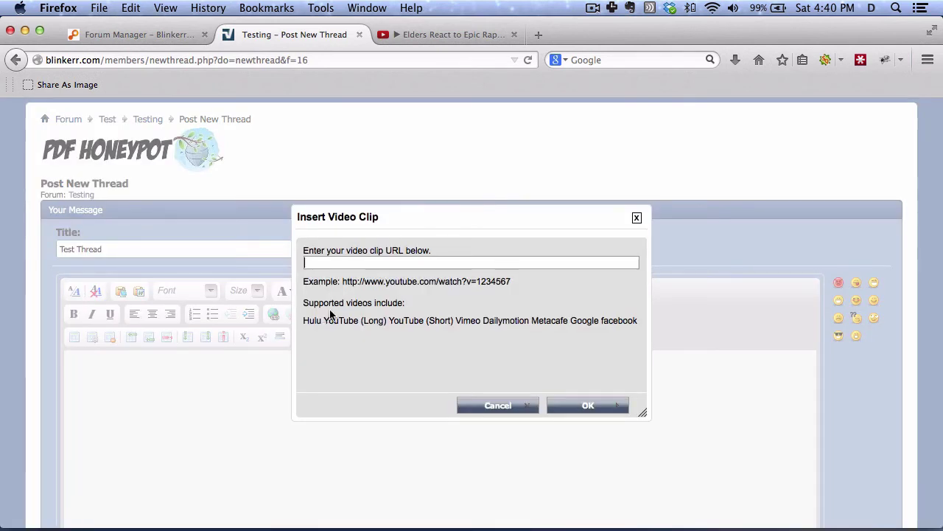
{"action": "key", "text": "super+v"}
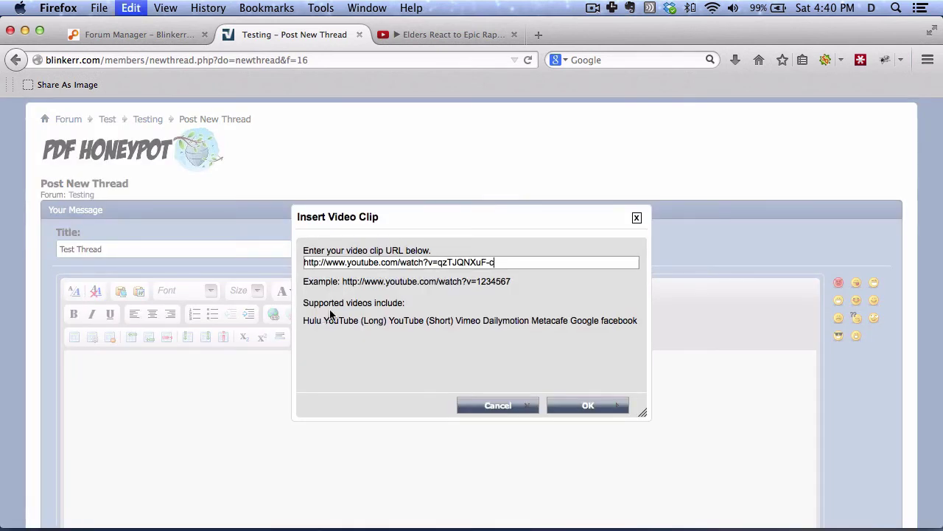
{"action": "left_click", "coordinate": [588, 405]}
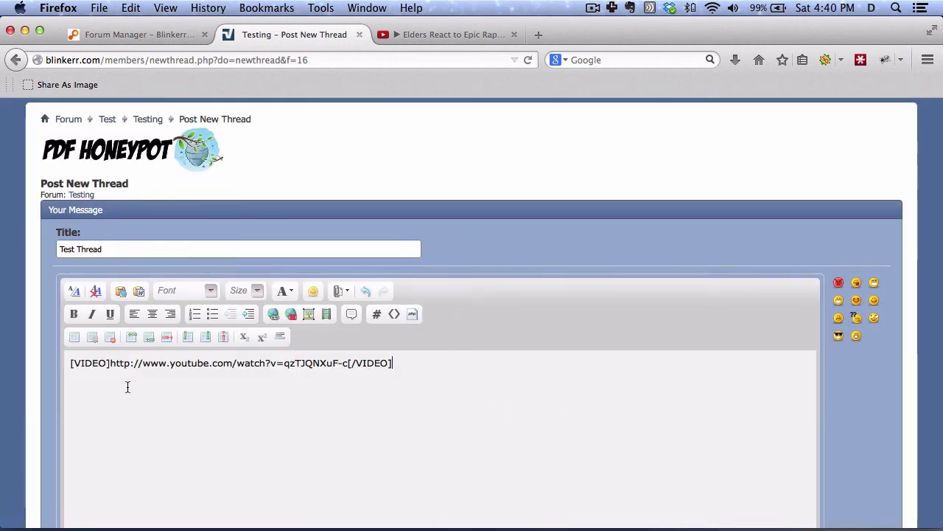
{"action": "left_click_drag", "start_coordinate": [109, 363], "coordinate": [63, 362]}
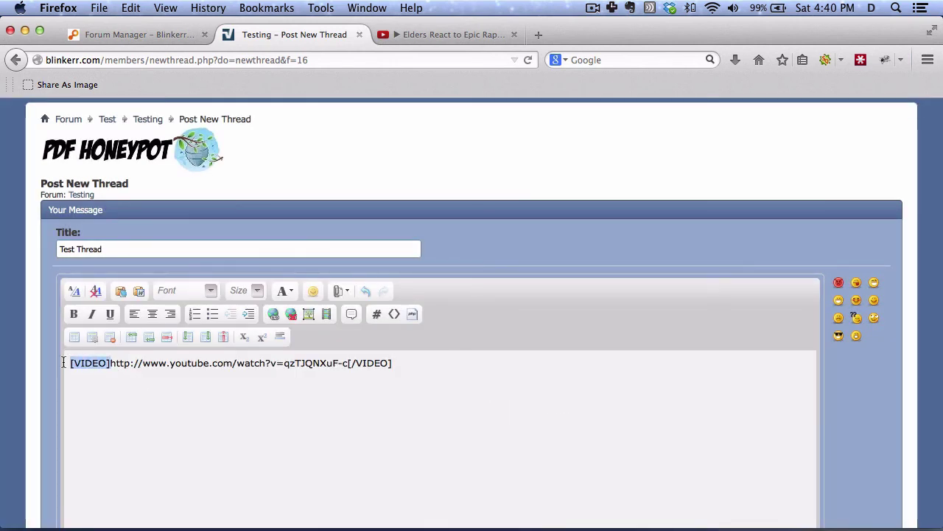
Add the text "Here is a Youtube video." below the video link in the message, separated by an empty line
{"action": "left_click", "coordinate": [404, 364]}
{"action": "key", "text": "Return"}
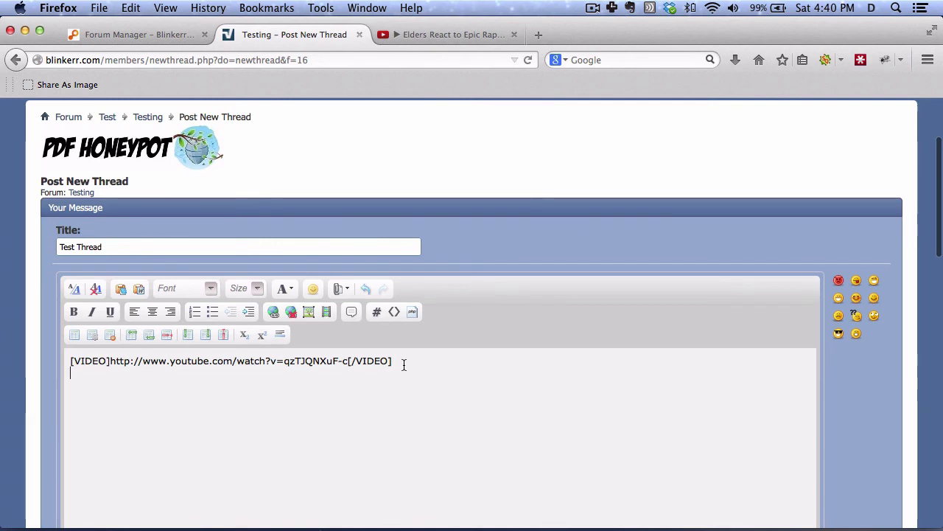
{"action": "type", "text": "Here is a Youtub"}
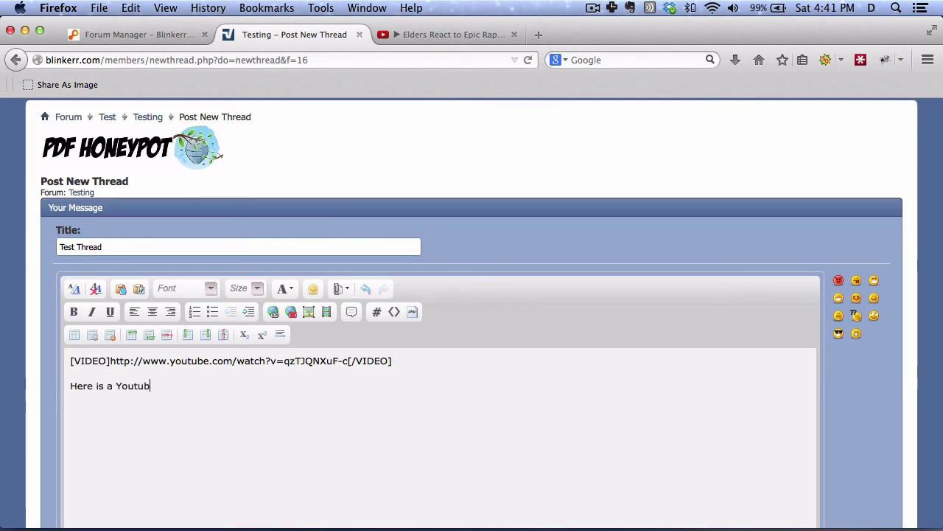
{"action": "type", "text": "e video."}
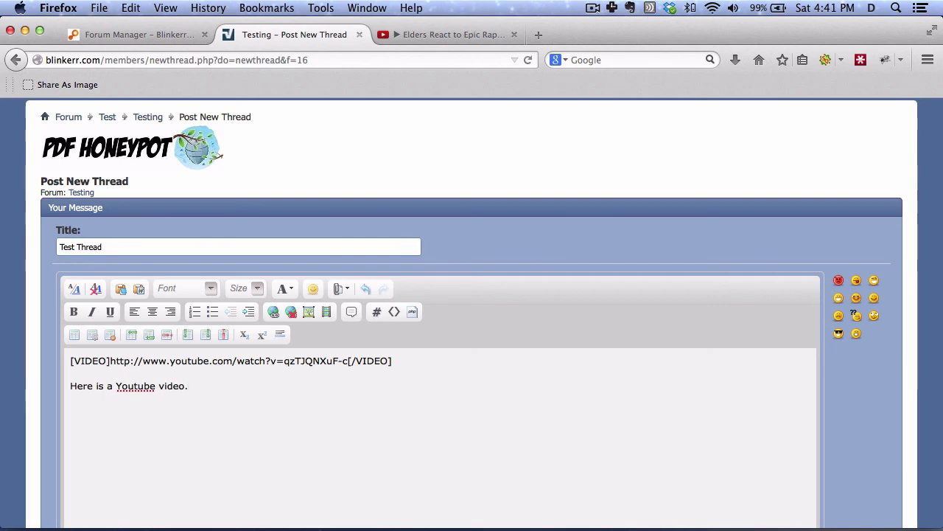
Submit the new thread and review the published post down to the quick reply and tags sections
{"action": "scroll", "coordinate": [461, 356], "scroll_direction": "down", "scroll_amount": 3}
{"action": "scroll", "coordinate": [460, 356], "scroll_direction": "down", "scroll_amount": 5}
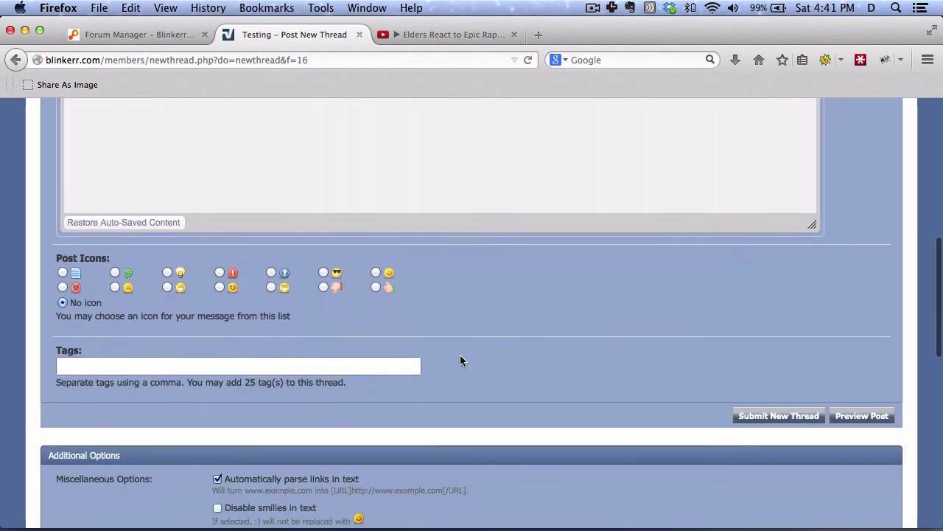
{"action": "left_click", "coordinate": [794, 392]}
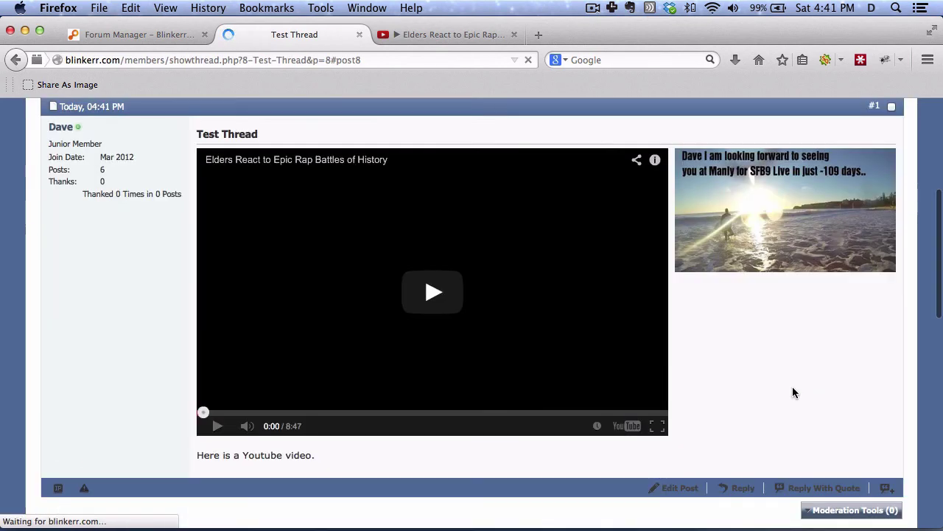
{"action": "scroll", "coordinate": [794, 392], "scroll_direction": "down", "scroll_amount": 5}
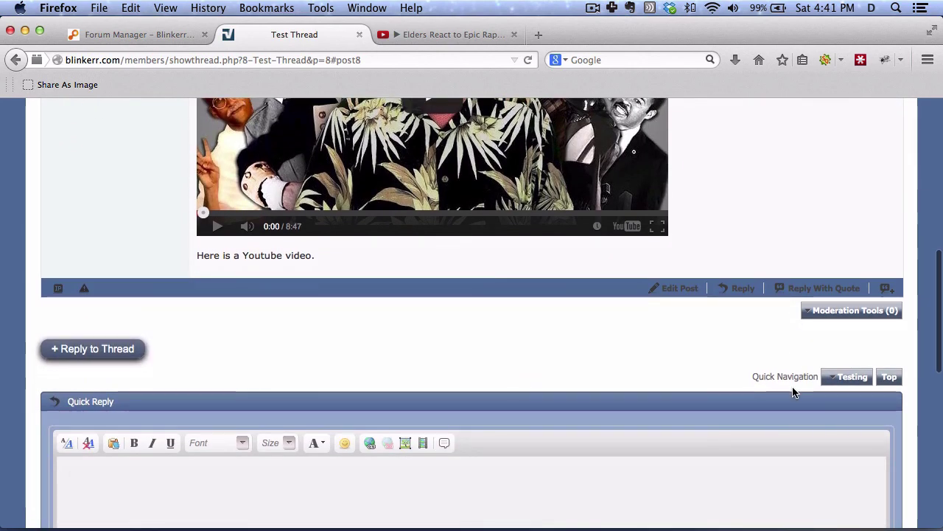
{"action": "scroll", "coordinate": [794, 392], "scroll_direction": "down", "scroll_amount": 6}
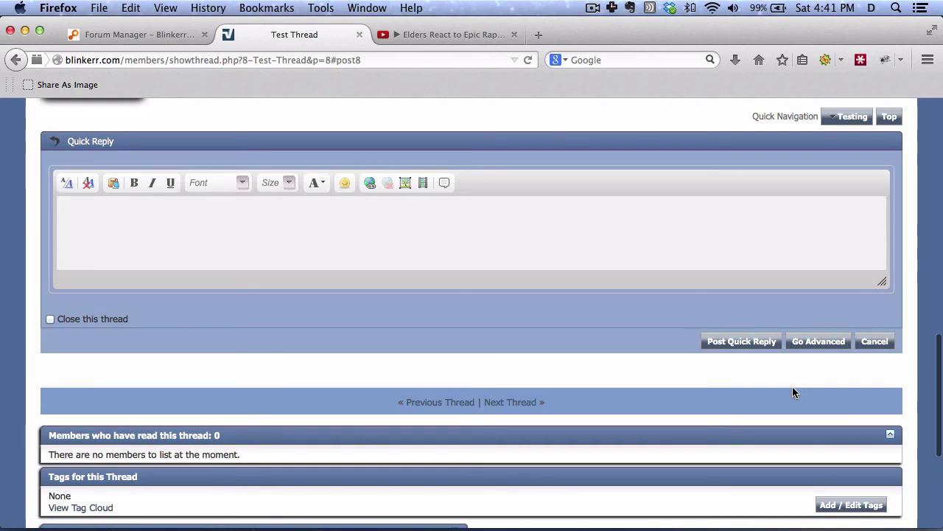